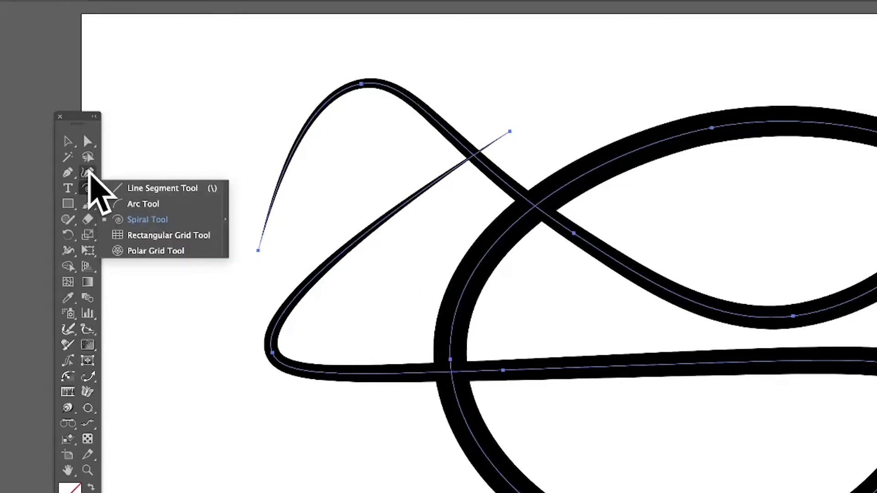
- Switch to the Extend Path tool with the thick curved path selected
left_click(89, 171)
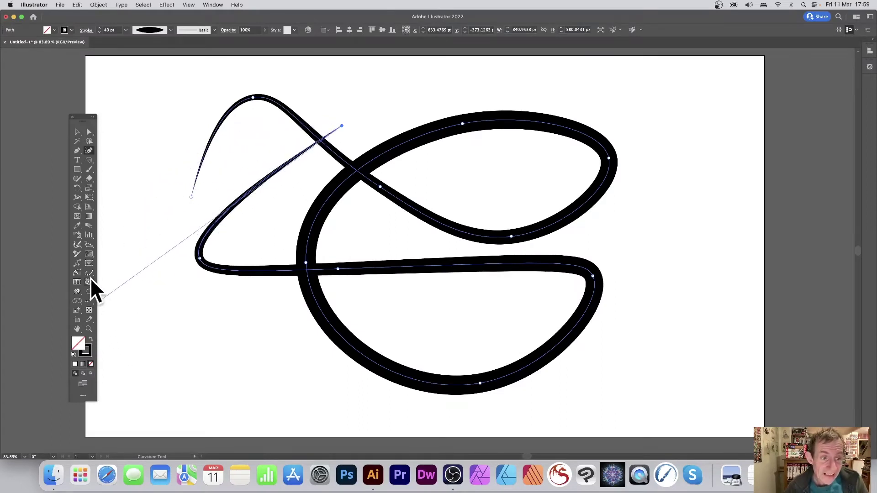
left_click_drag(90, 273, 139, 280)
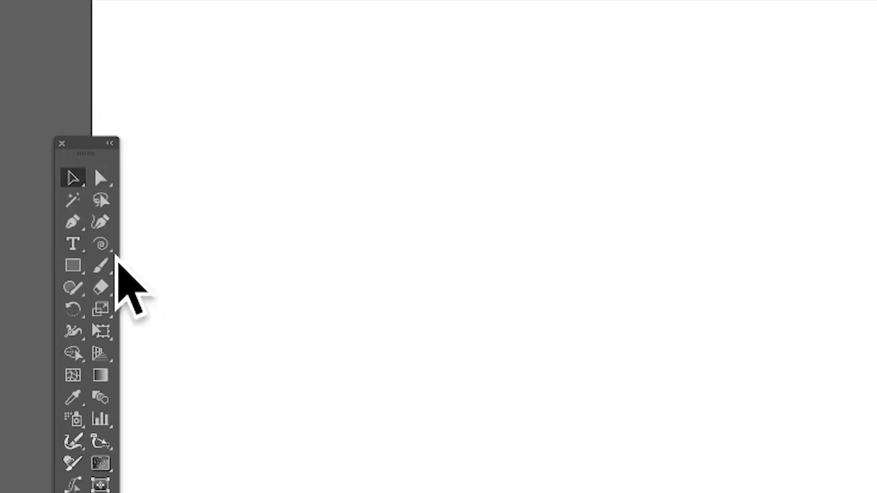
- Draw a large spiral about 619 px wide and 552 px high on the artboard
left_click(101, 244)
left_click_drag(104, 245, 211, 288)
left_click_drag(871, 406, 541, 307)
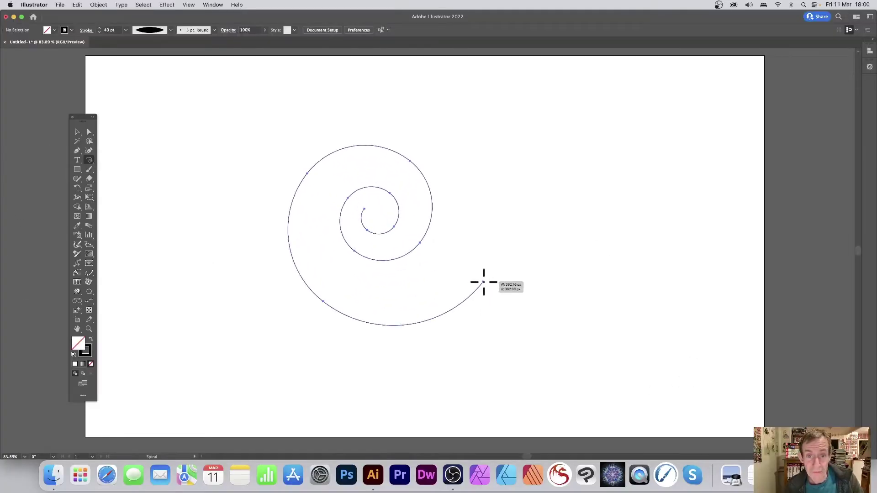
- Apply the width profile that tapers at both ends to the spiral and set its stroke weight to 40 pt
left_click(171, 30)
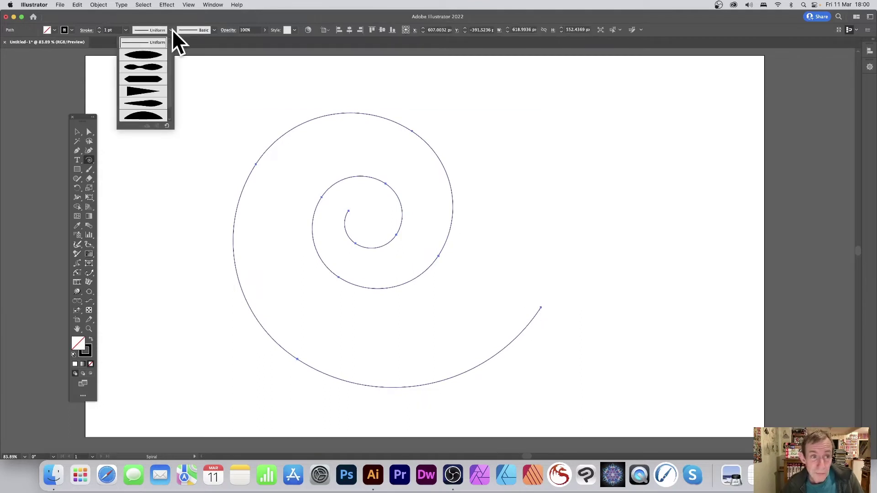
left_click(154, 56)
left_click(126, 31)
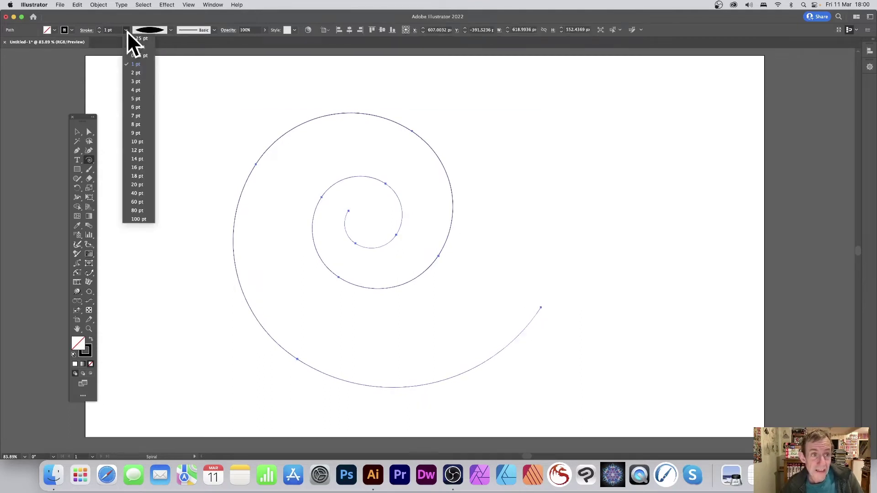
left_click(139, 194)
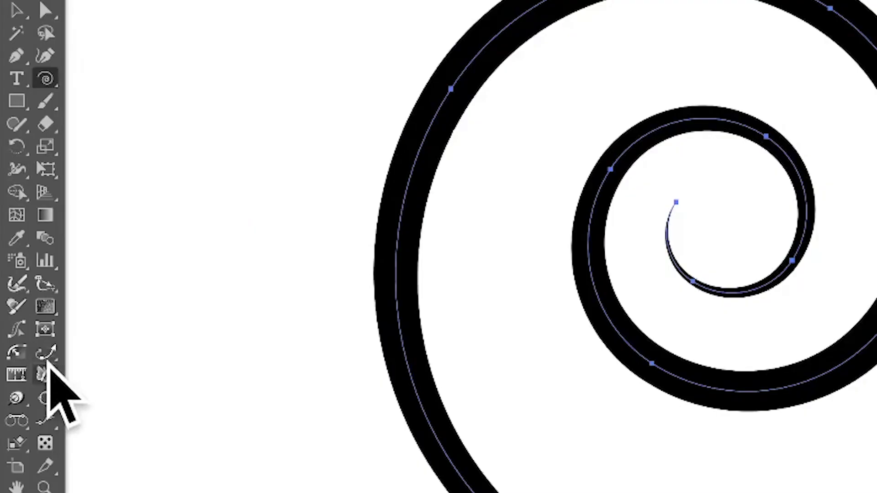
- Use the Extend Path tool to shorten the spiral's outer end back to its left side and shorten its inner end
left_click(89, 273)
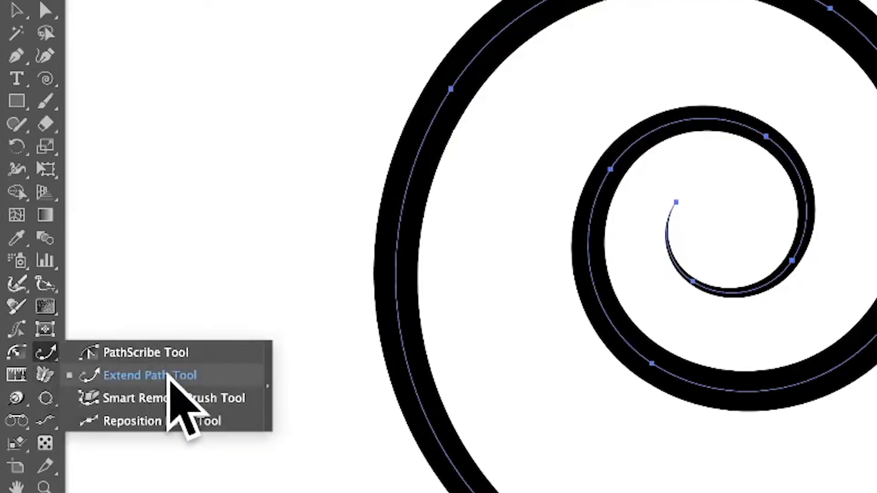
left_click(168, 375)
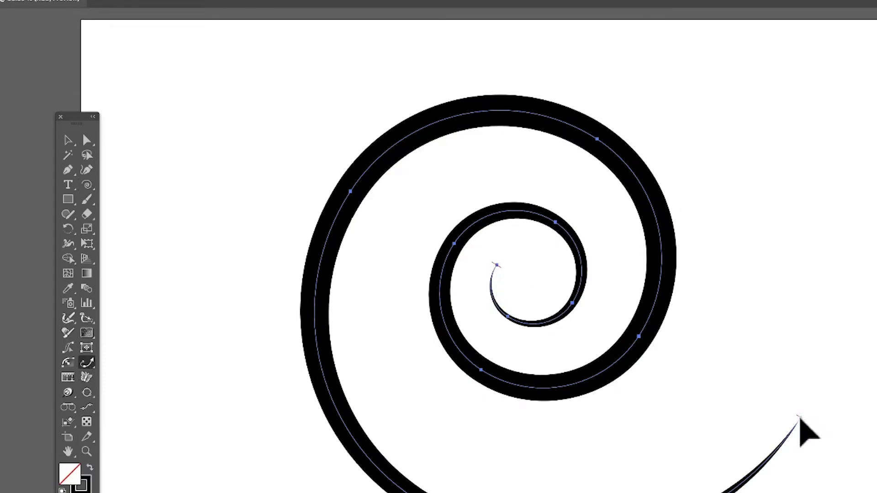
left_click_drag(800, 419, 850, 247)
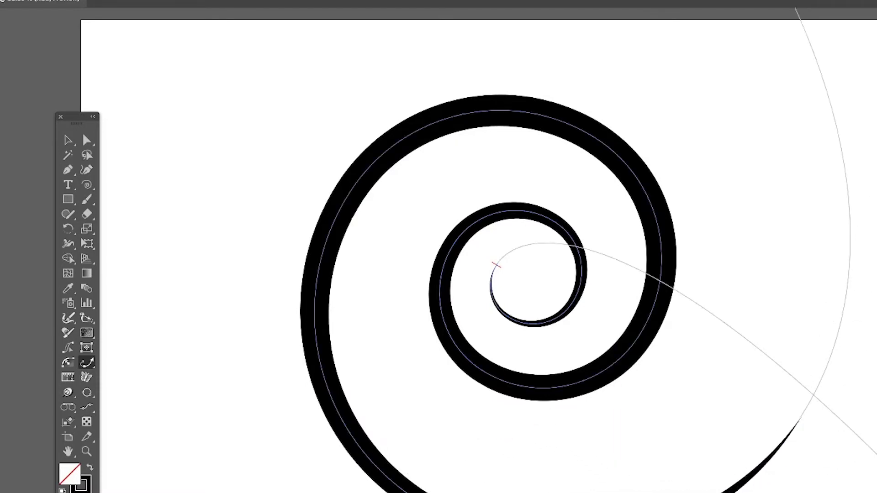
mouse_move(386, 489)
left_mouse_down()
mouse_move(339, 372)
mouse_move(338, 330)
left_mouse_up()
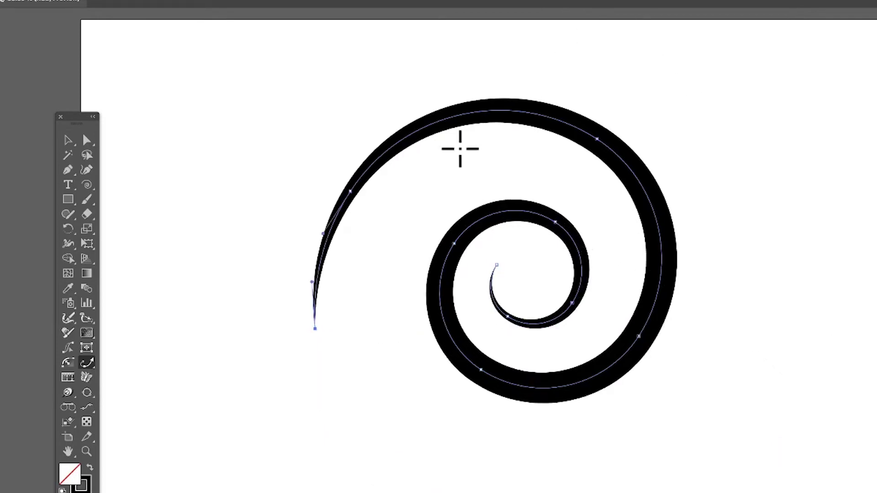
left_click_drag(316, 333, 315, 297)
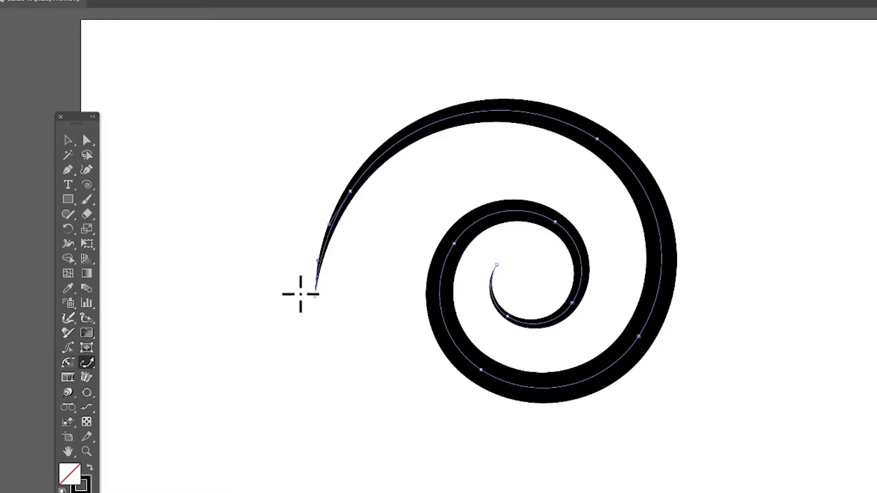
left_click_drag(316, 298, 317, 280)
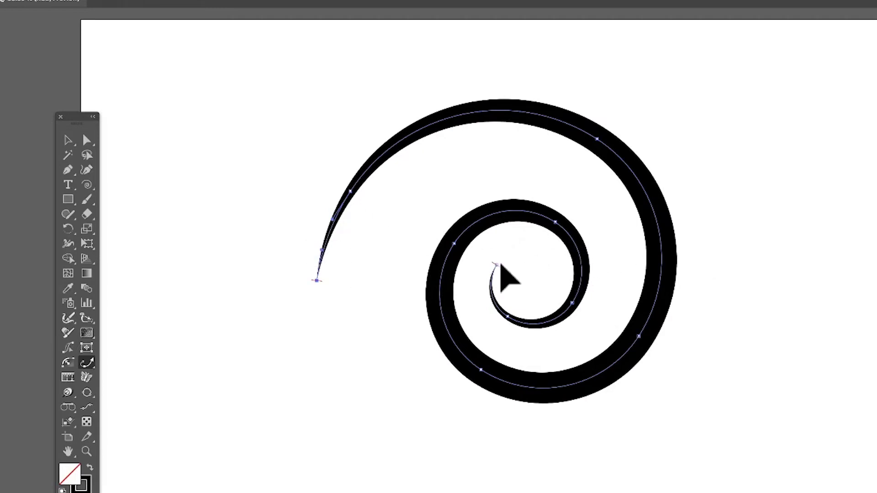
left_click_drag(497, 265, 581, 266)
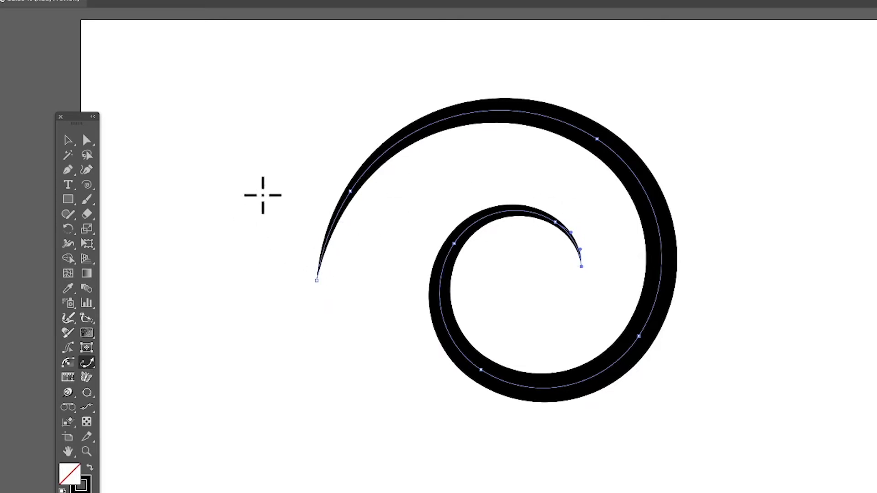
- Delete the shortened spiral from the artboard
left_click(87, 363)
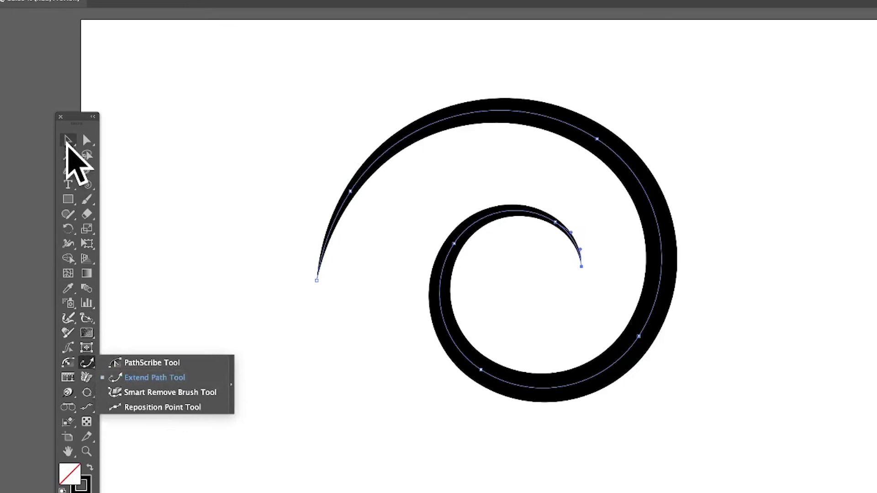
left_click(68, 141)
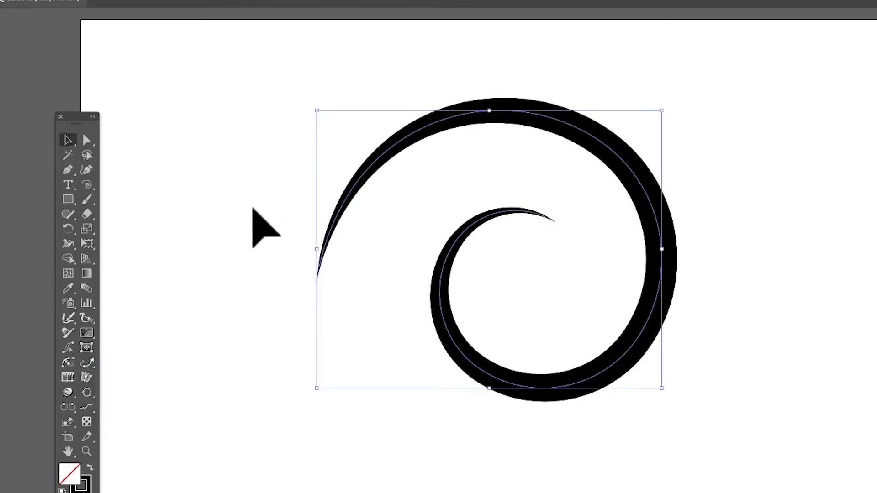
key("Delete")
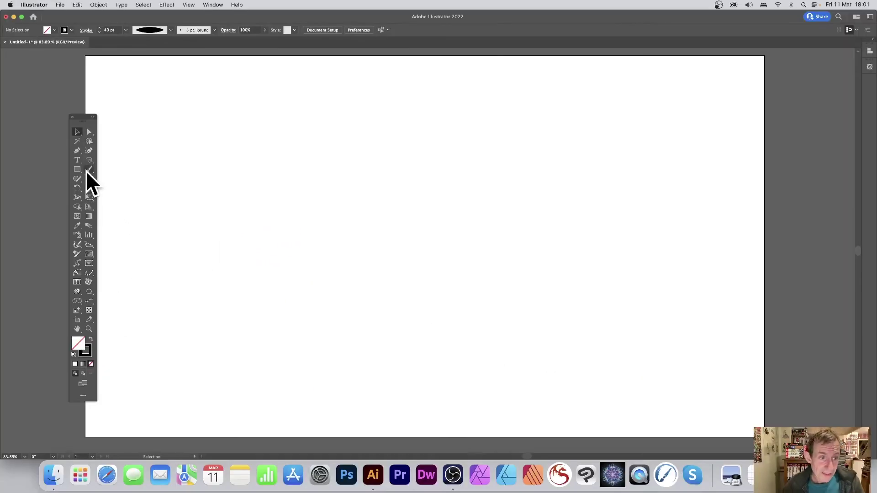
- Draw a five-pointed star about 514 px wide and 538 px high, tilted so one tip points left
left_click(77, 170)
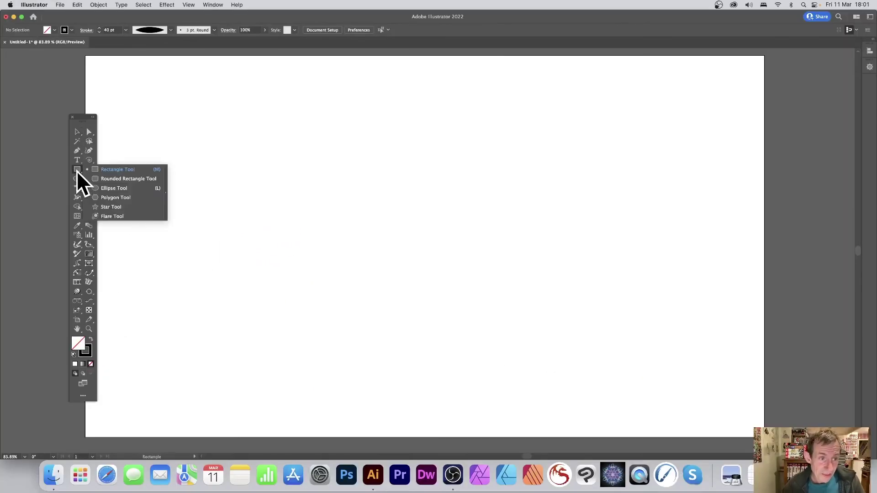
left_click(120, 208)
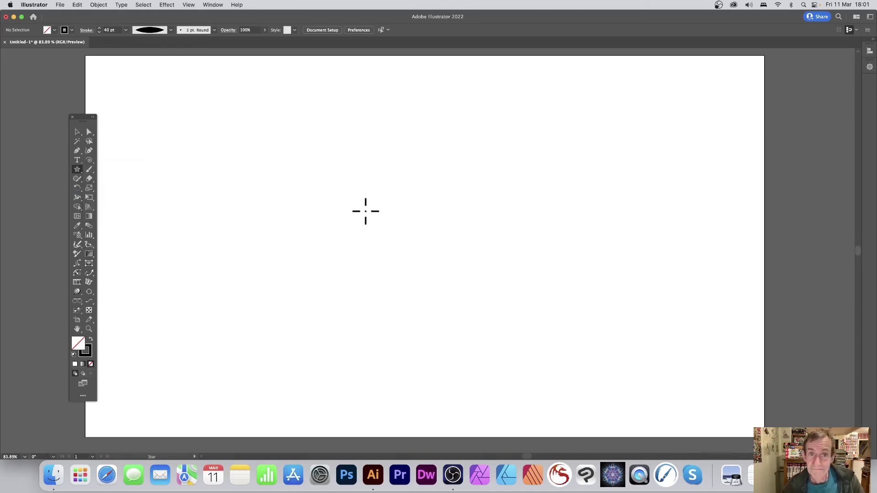
left_click_drag(366, 211, 462, 291)
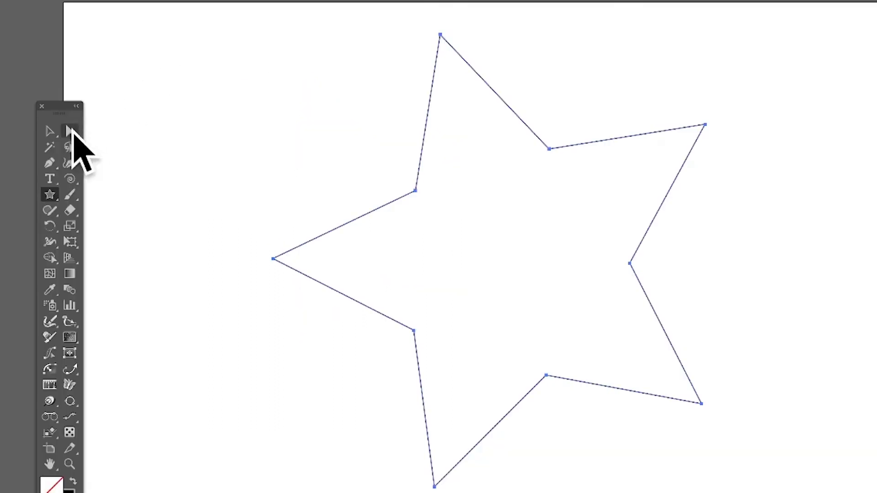
- Delete the star's topmost anchor point to open the path, and set its stroke weight to 60 pt
left_click(89, 133)
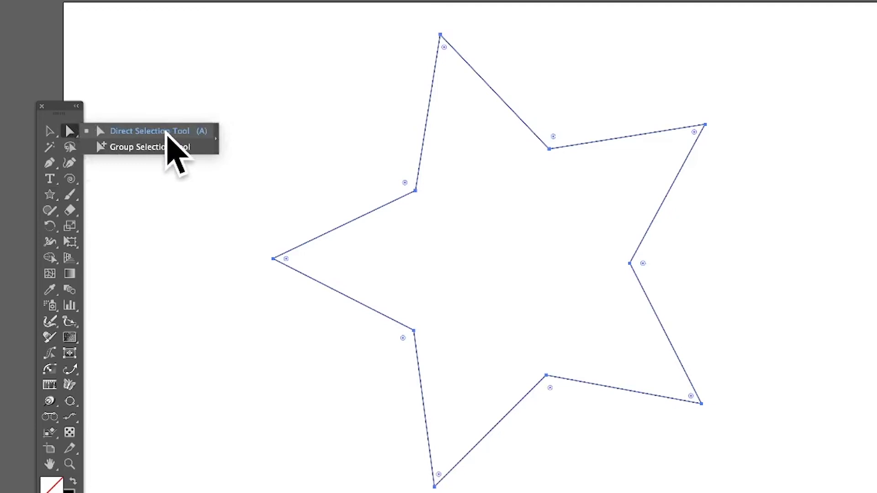
left_click(166, 131)
left_click_drag(417, 20, 471, 53)
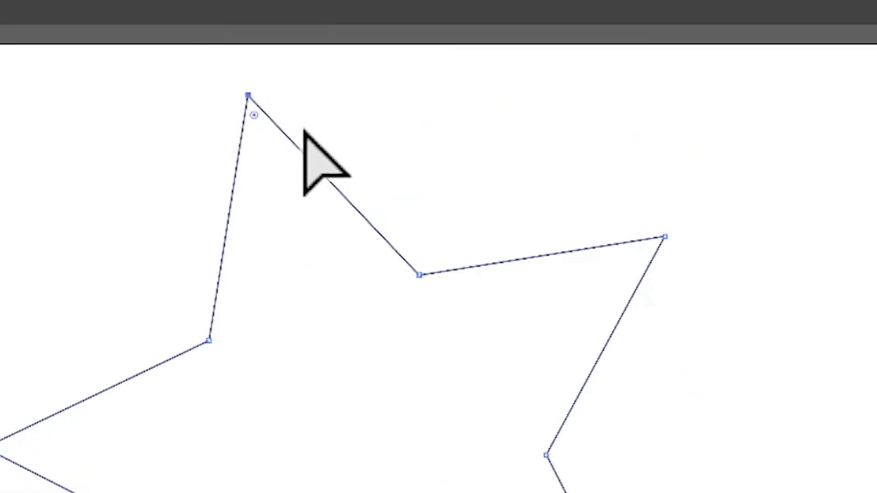
key("Delete")
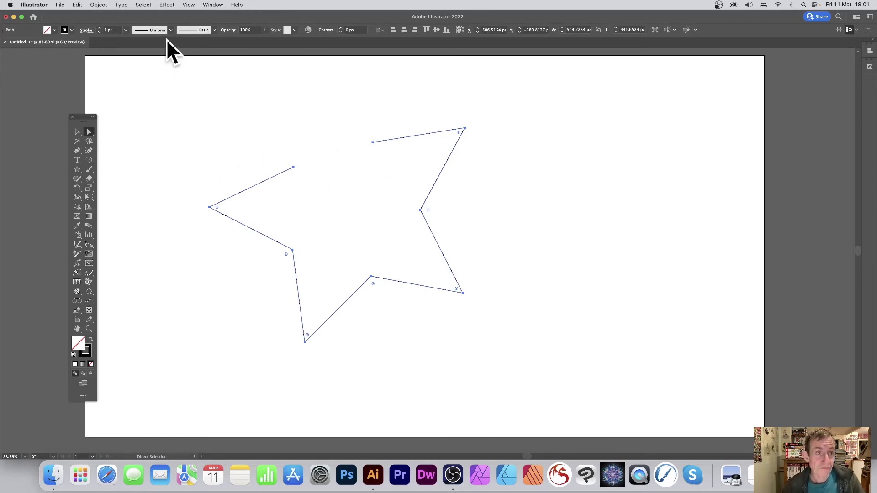
left_click(126, 30)
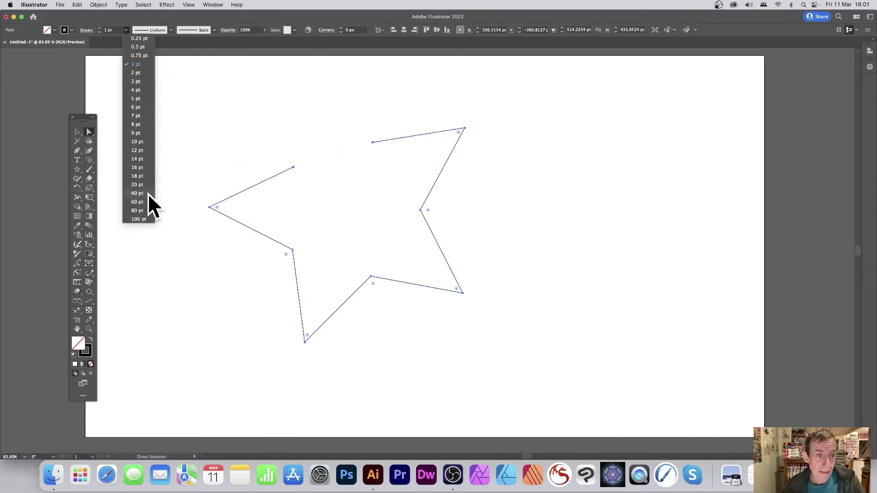
left_click(136, 202)
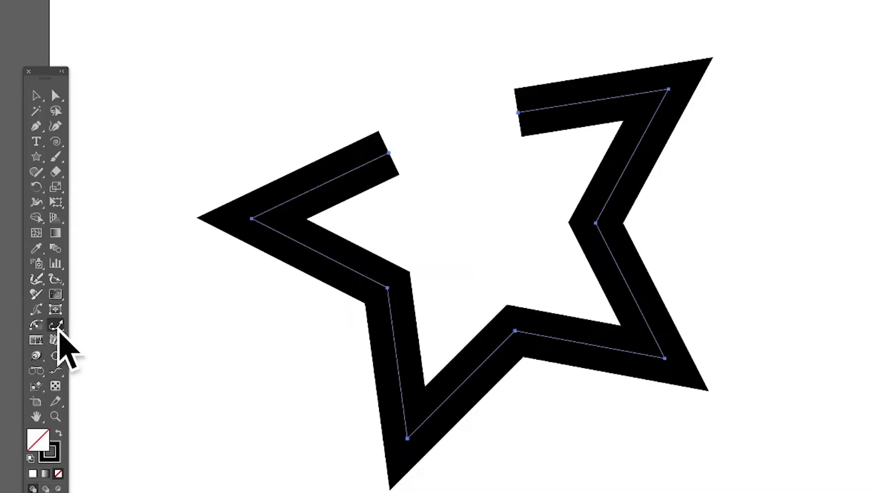
- Use the Extend Path tool to shorten the open star's left end to the next inner corner and its right end past the upper-right tip
left_click(89, 273)
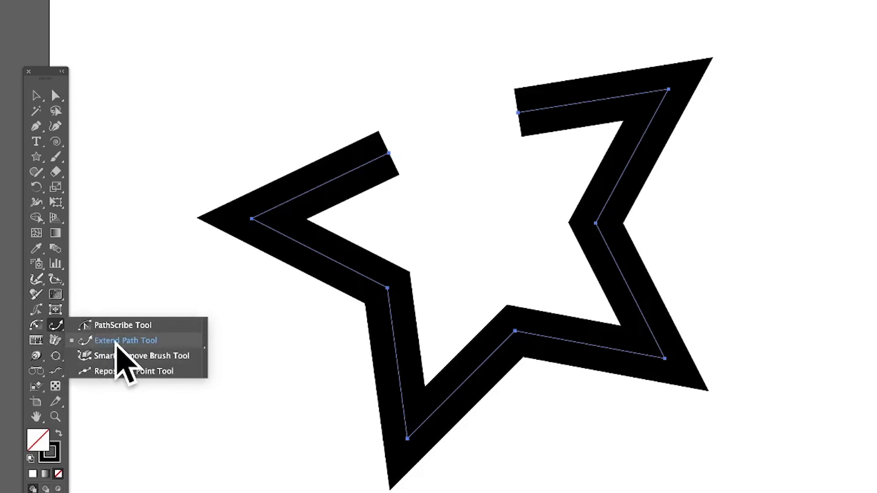
left_click(118, 344)
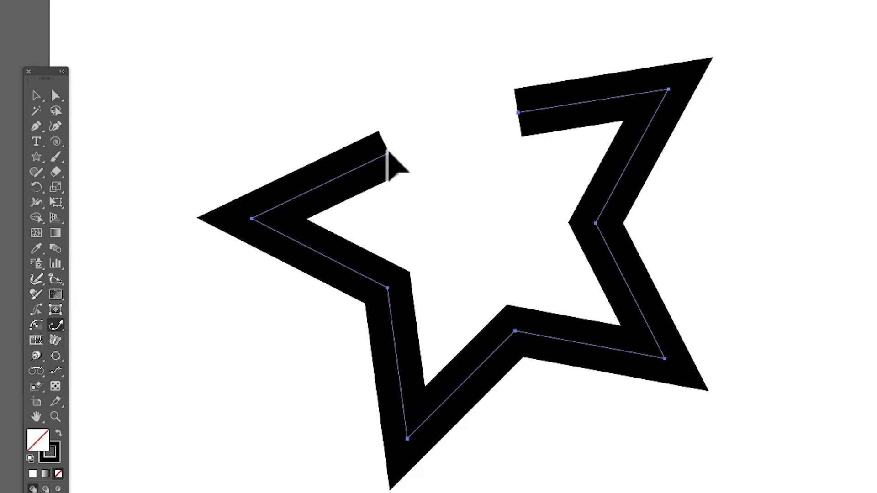
left_click_drag(389, 156, 387, 289)
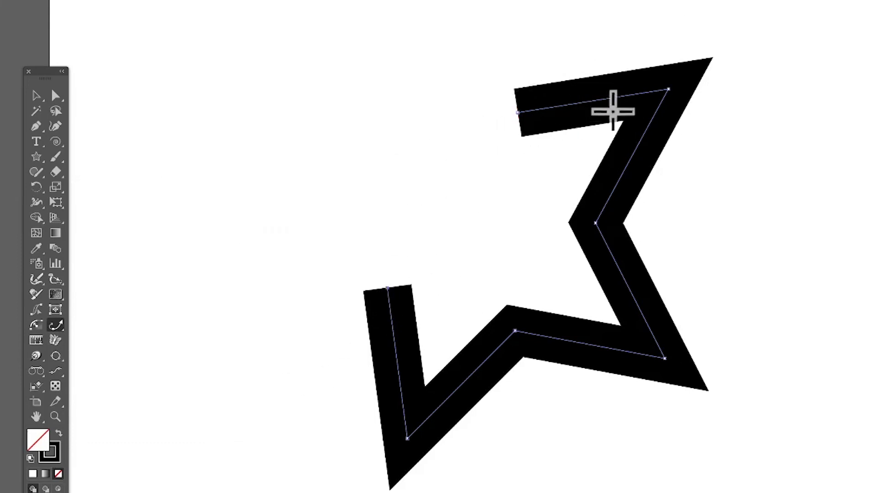
left_click_drag(521, 112, 637, 141)
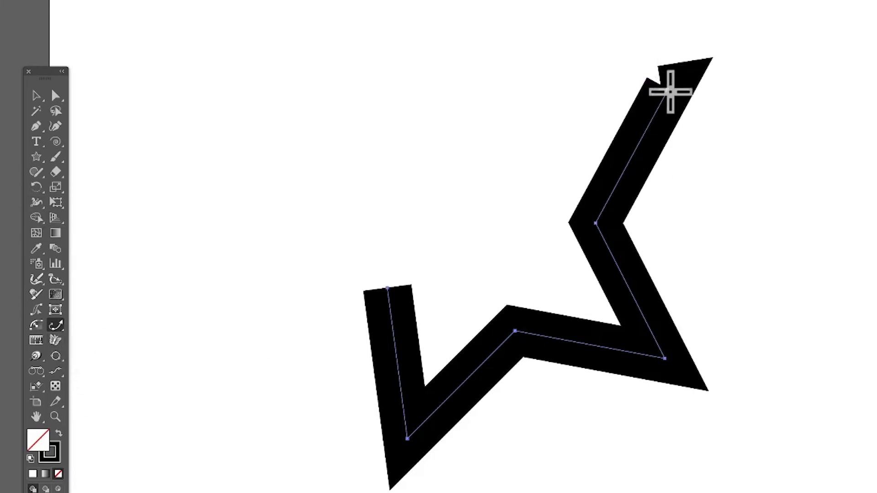
left_click(630, 95)
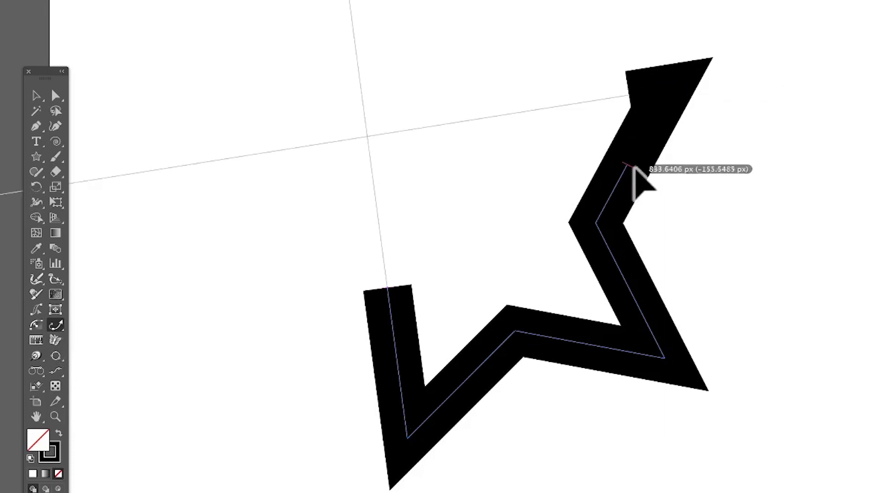
left_click_drag(633, 167, 619, 180)
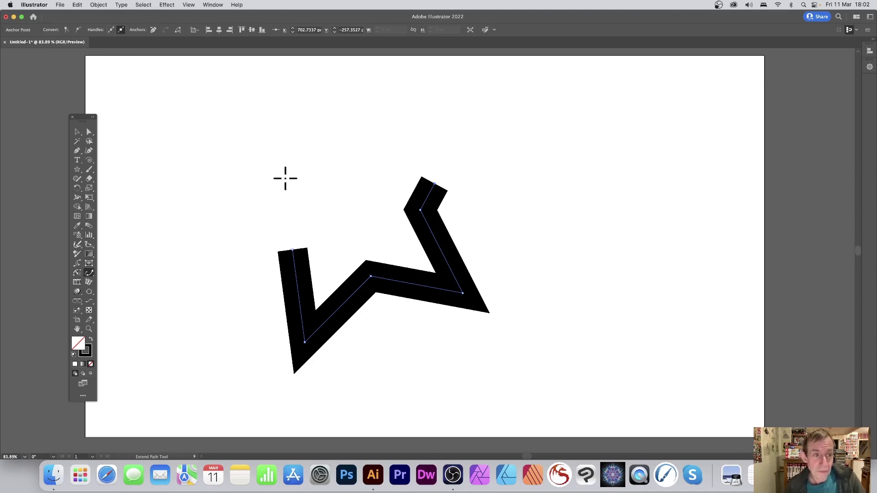
left_click(91, 275)
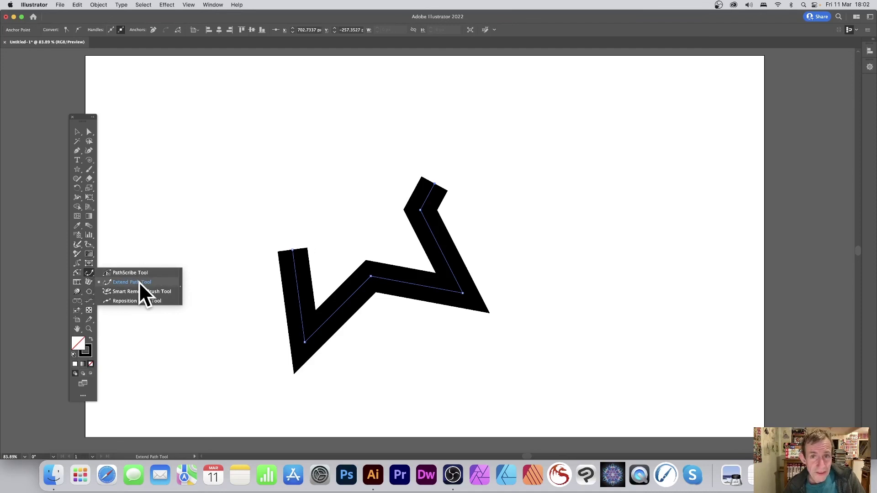